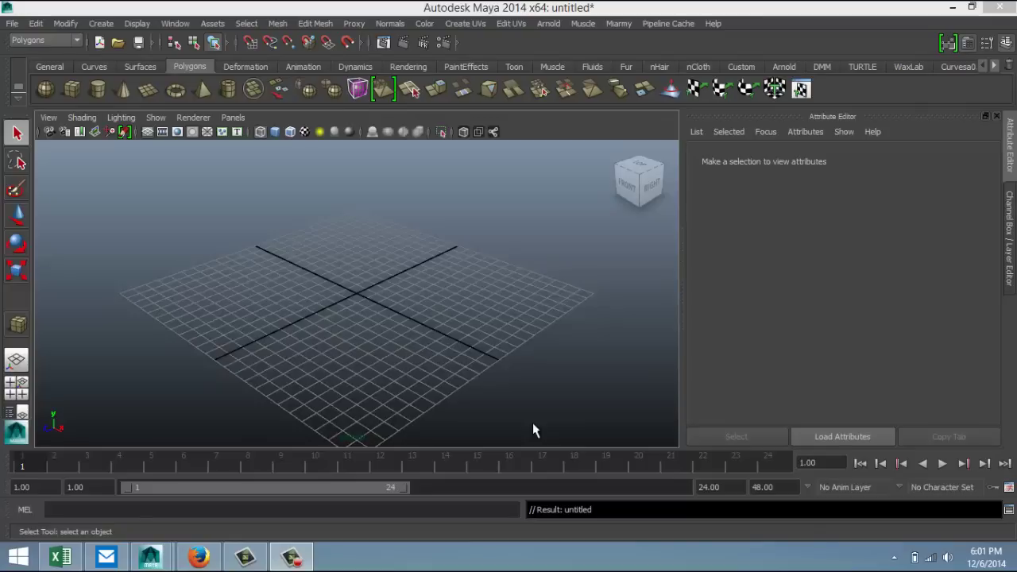
Play the YouTube 3D showreel tips video full screen and leave it at 3:48
click(199, 557)
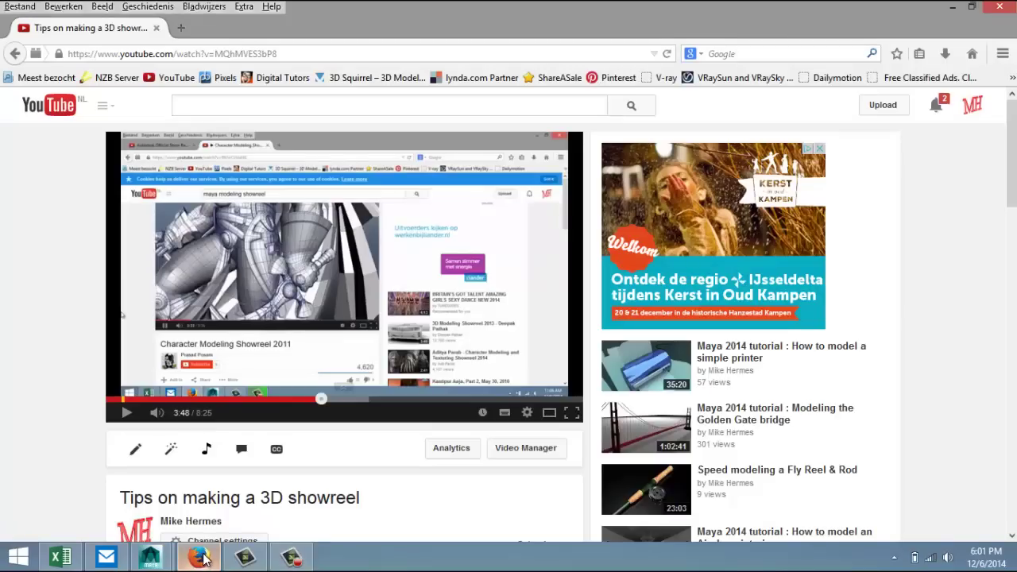
click(571, 412)
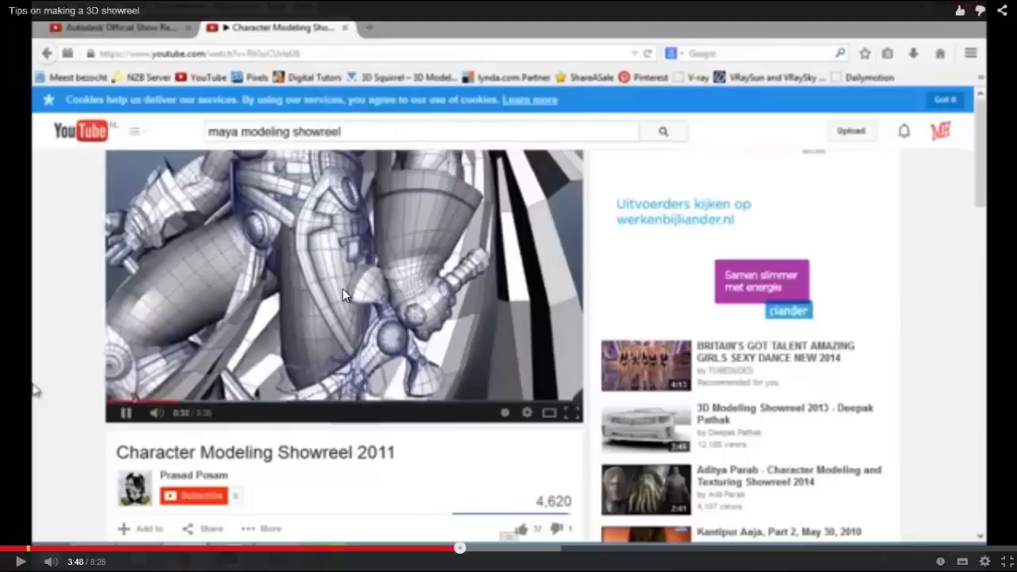
key(alt+Tab)
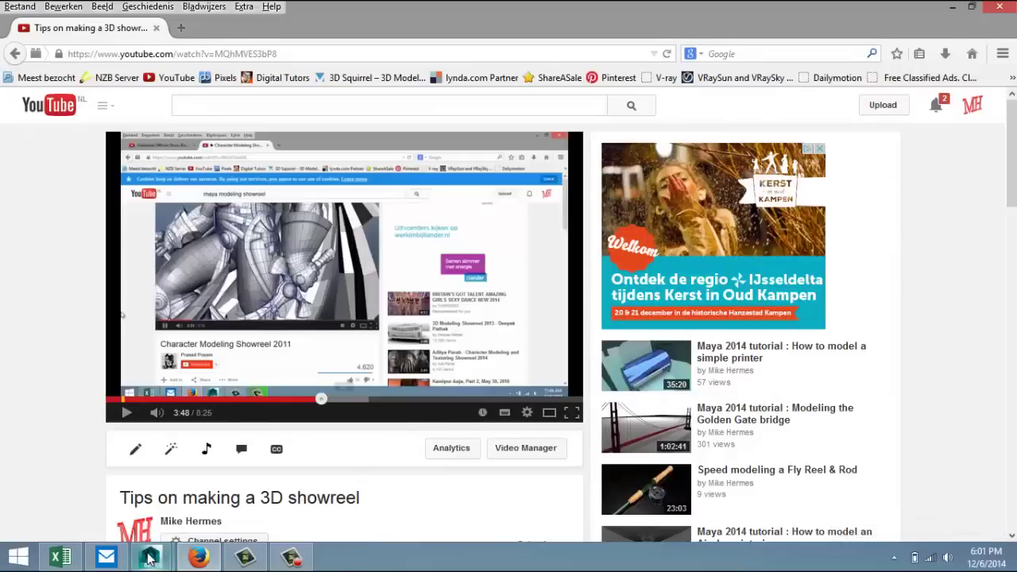
Back in Maya, draw a polygon cube on the grid and display it shaded
mouse_move(150, 559)
click(243, 482)
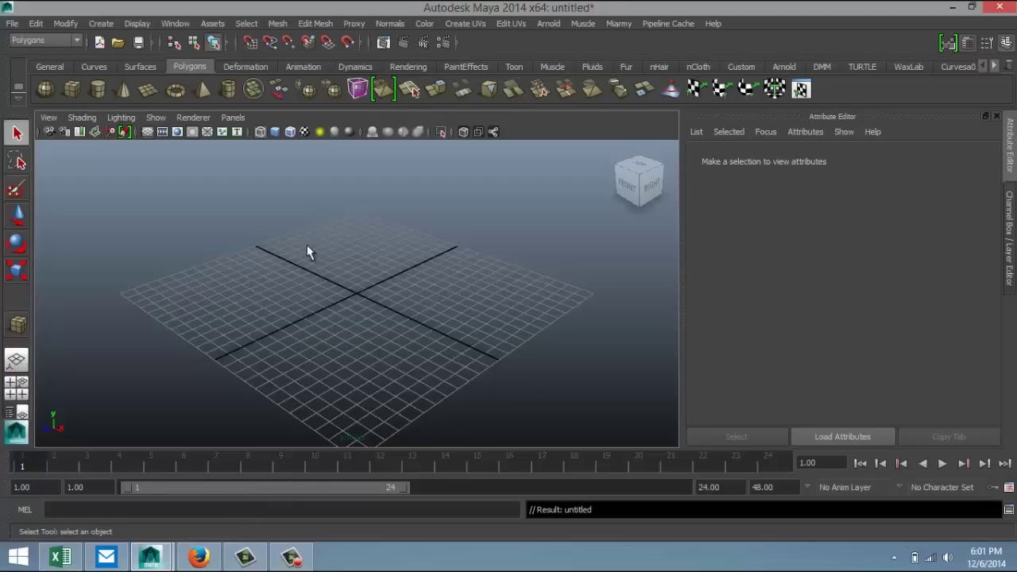
click(73, 90)
drag(266, 308, 446, 219)
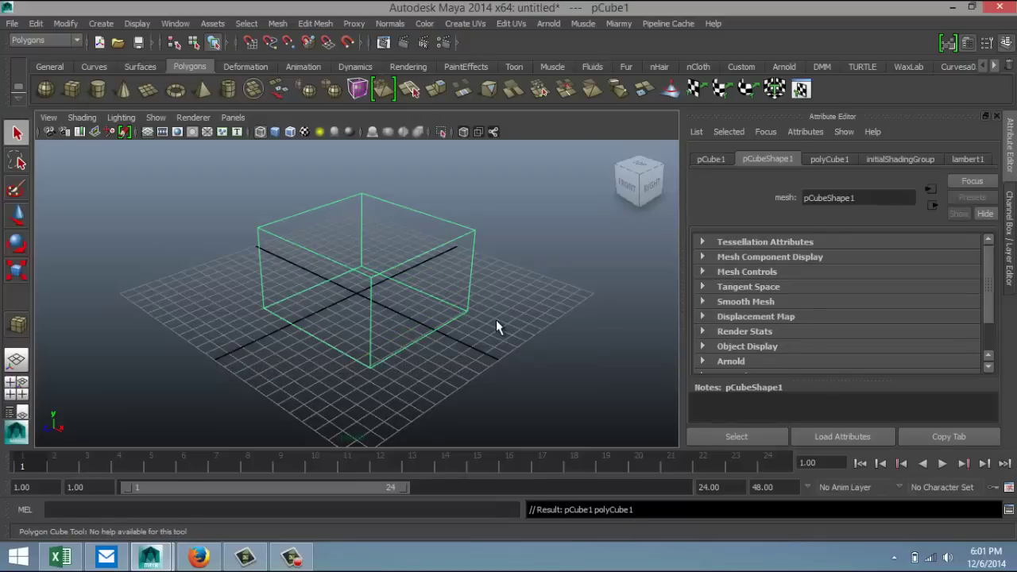
key(5)
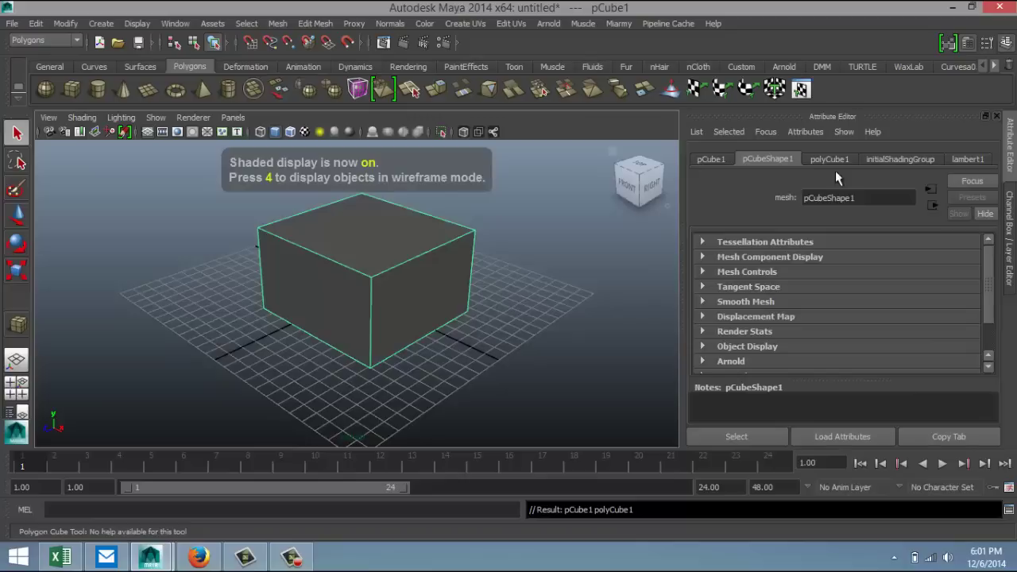
Set the cube's width, height and depth subdivisions to 5 in polyCube1
click(832, 159)
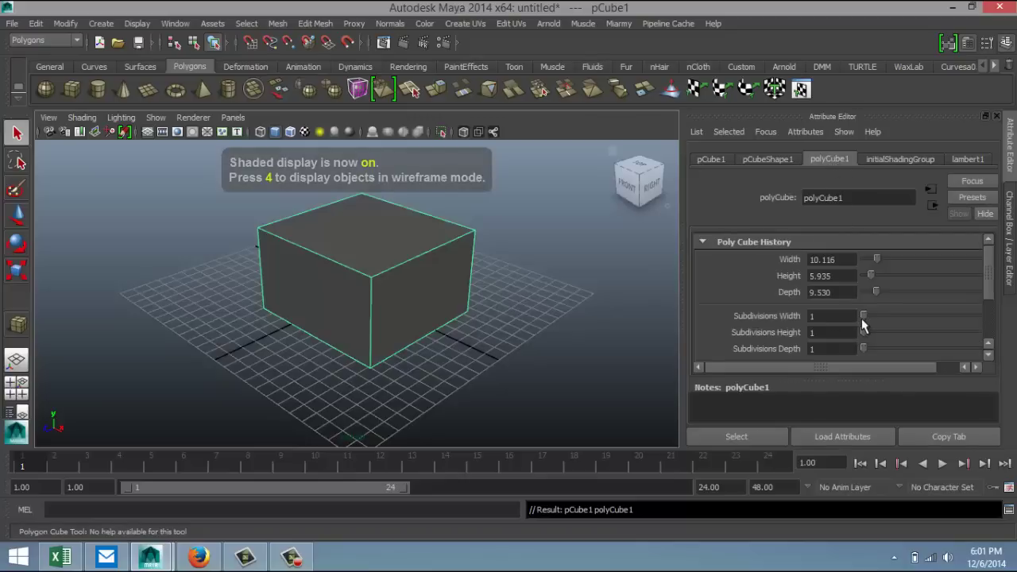
drag(864, 318, 874, 349)
double_click(840, 334)
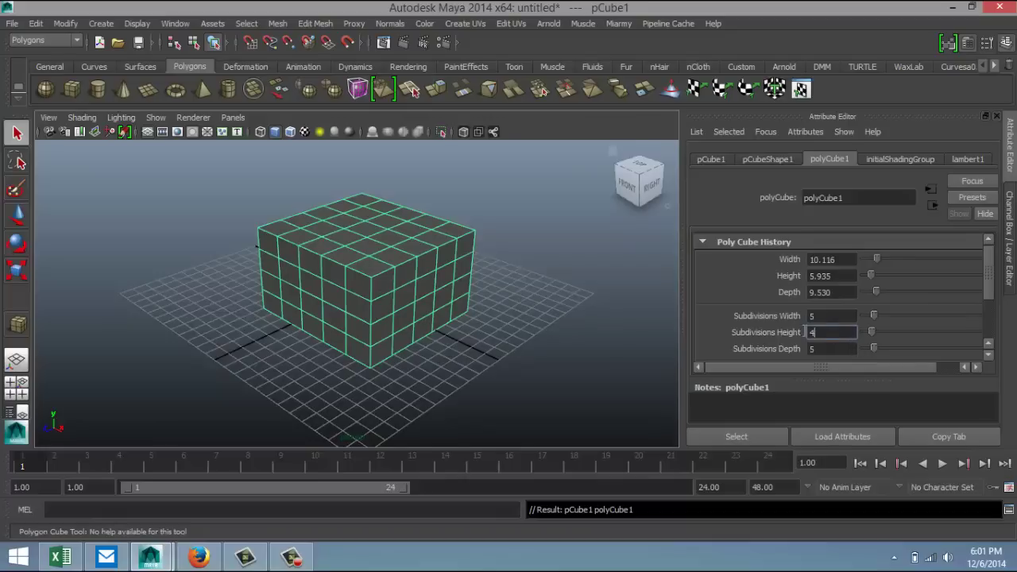
text(5)
key(Return)
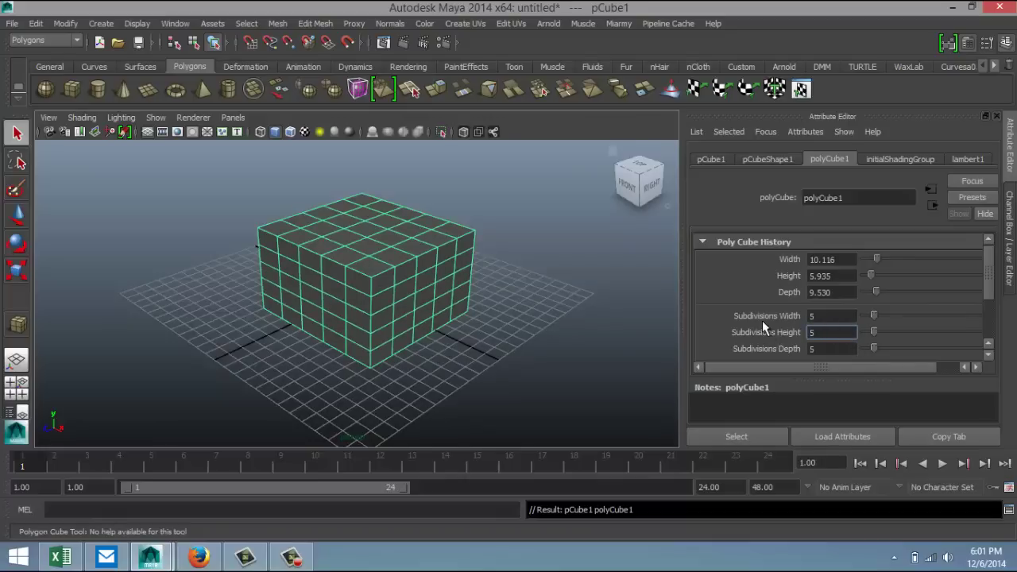
click(554, 324)
click(439, 275)
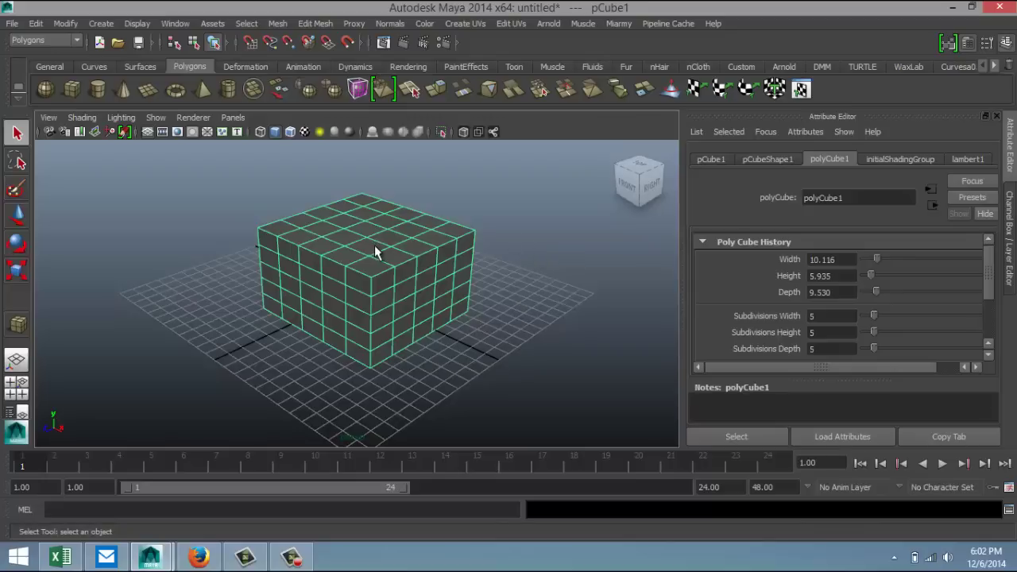
Assign a new Blinn material (blinn1) to the cube and show its blinn1SG shading group attributes
right_drag(389, 240, 421, 506)
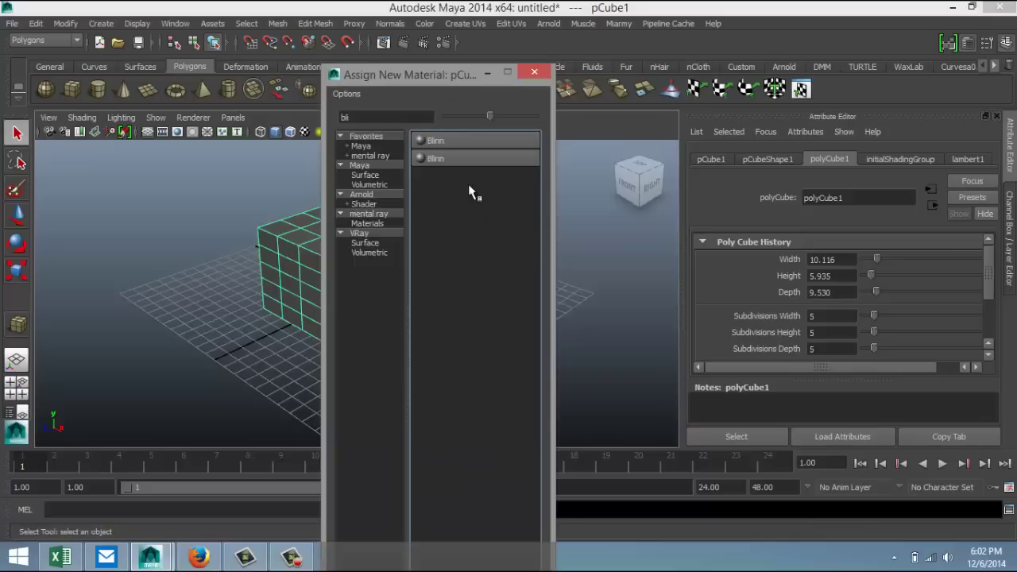
click(450, 141)
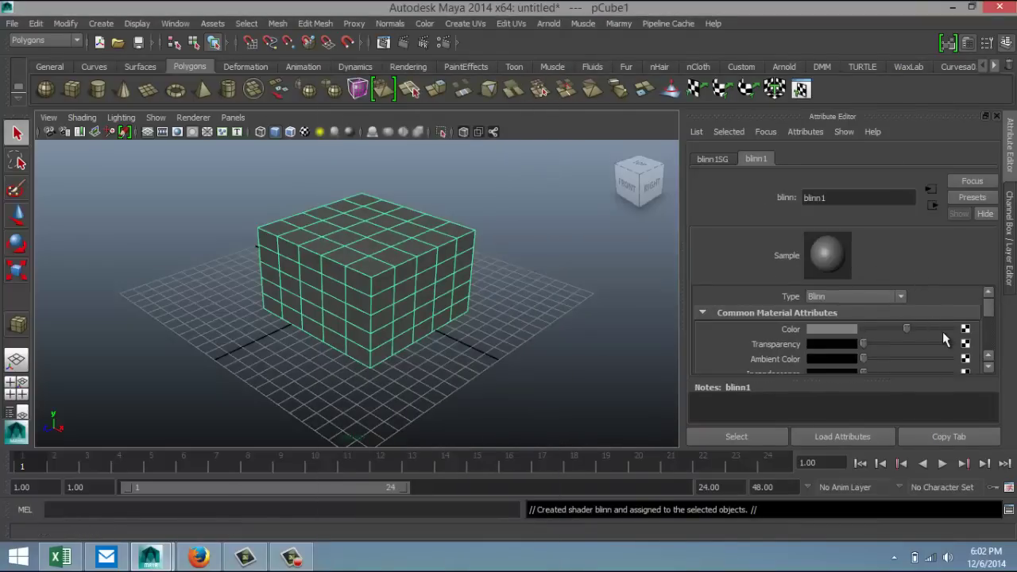
scroll(943, 332, down, 3)
scroll(943, 333, up, 3)
click(715, 159)
click(754, 159)
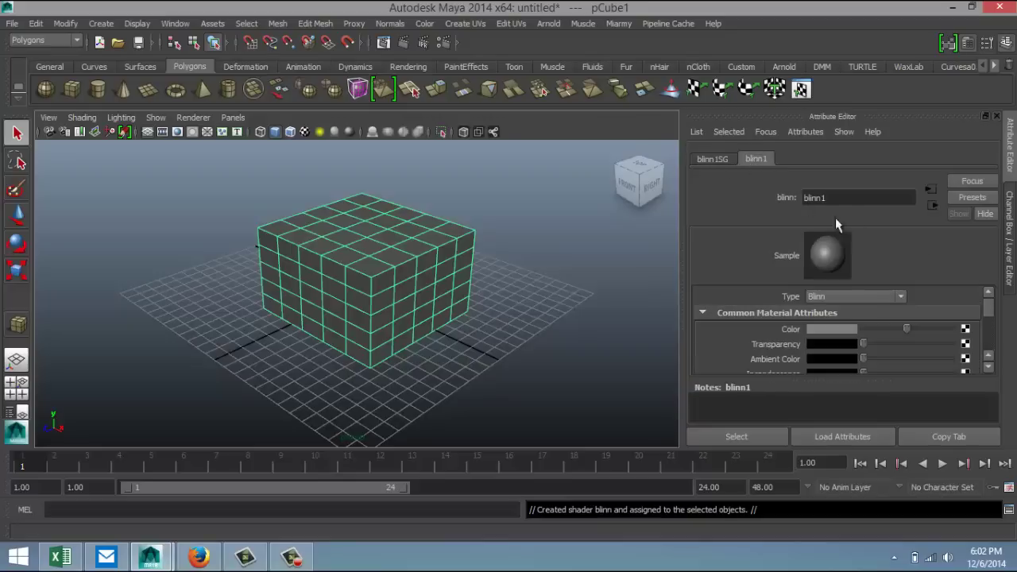
click(932, 204)
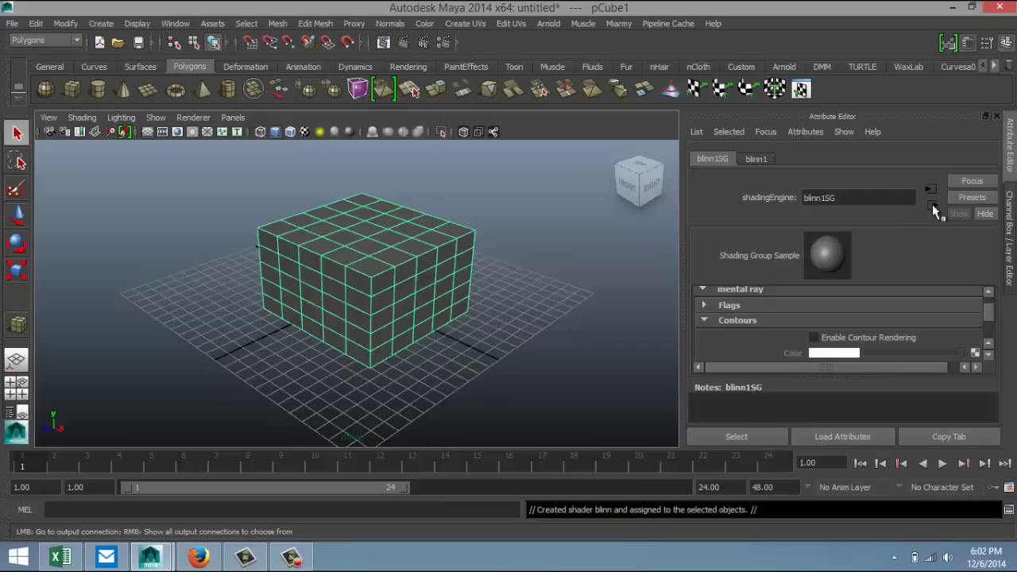
Enable contour rendering on blinn1SG and set the contour colour to blue
click(814, 338)
click(846, 353)
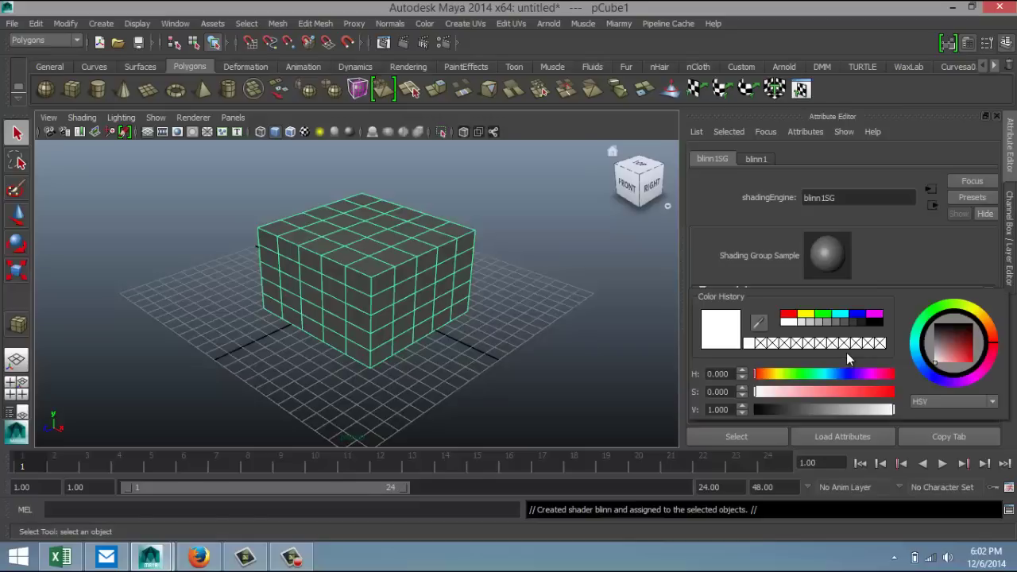
click(856, 315)
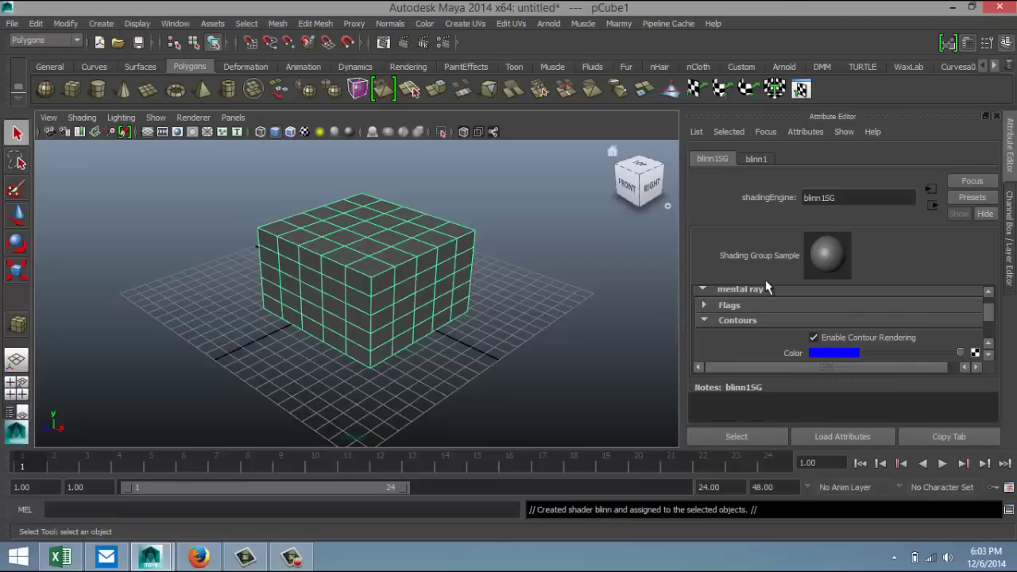
scroll(826, 318, down, 5)
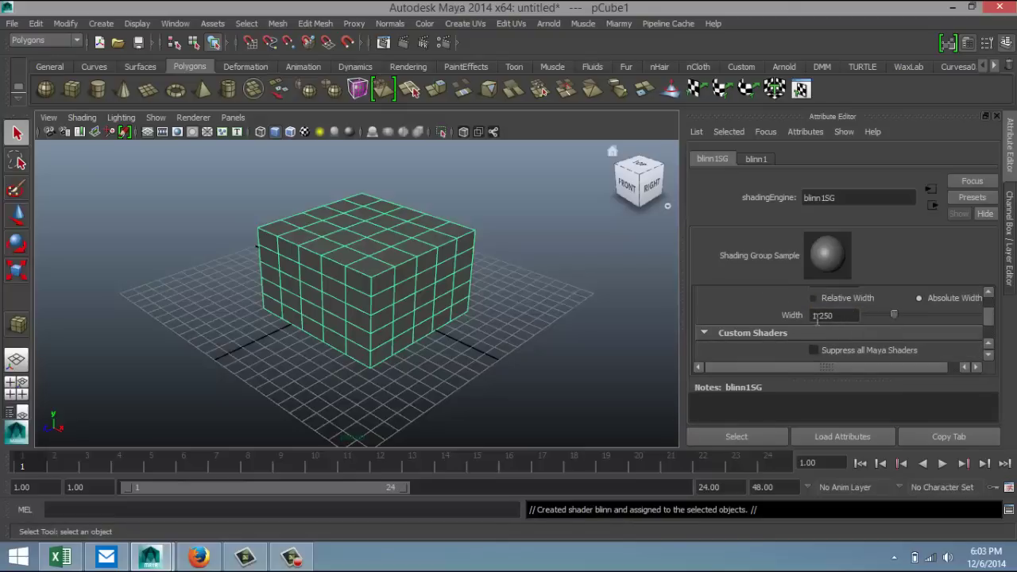
scroll(755, 310, up, 8)
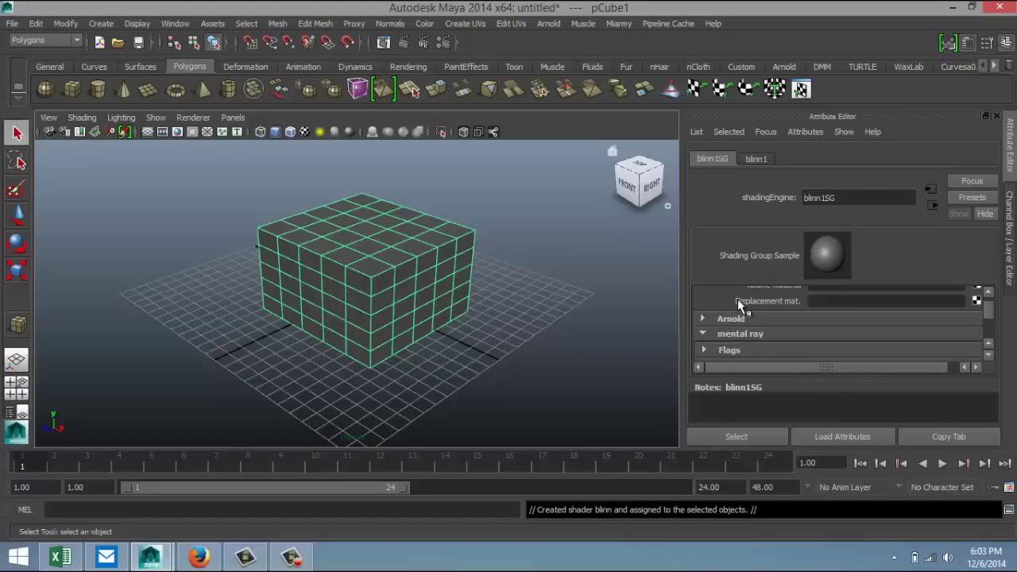
click(593, 354)
click(399, 262)
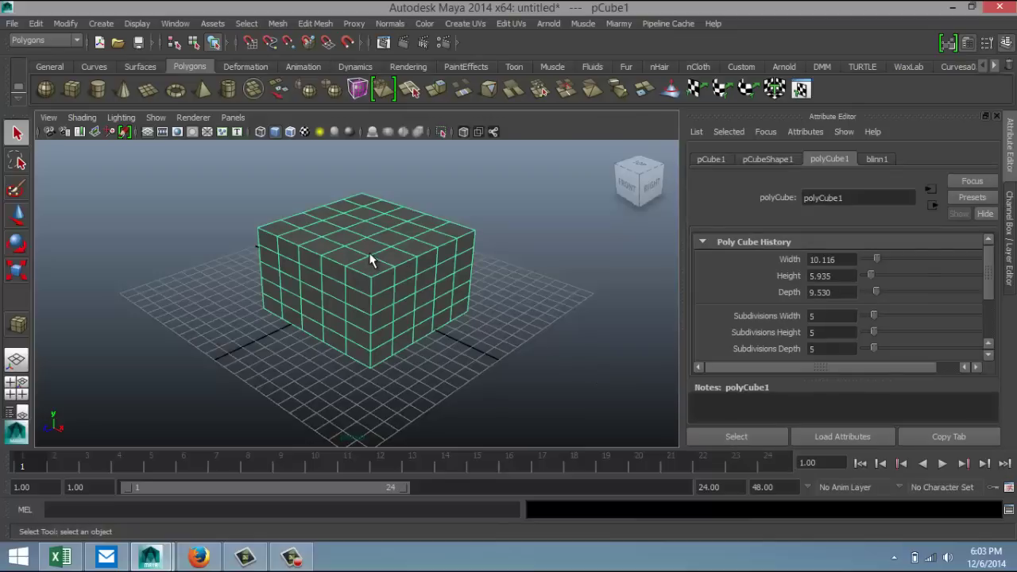
Set the renderer to mental ray in Render Settings
click(441, 44)
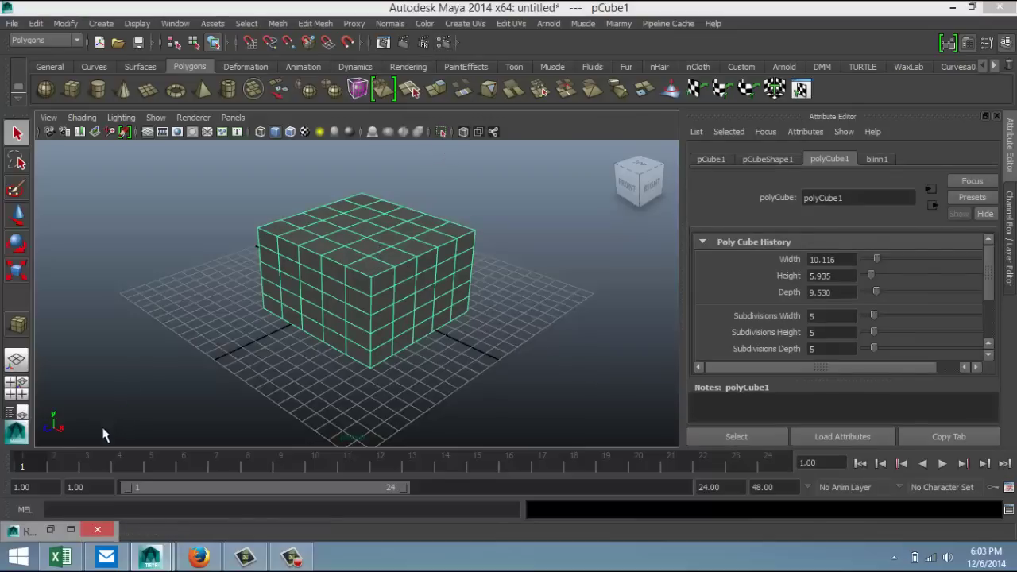
click(71, 530)
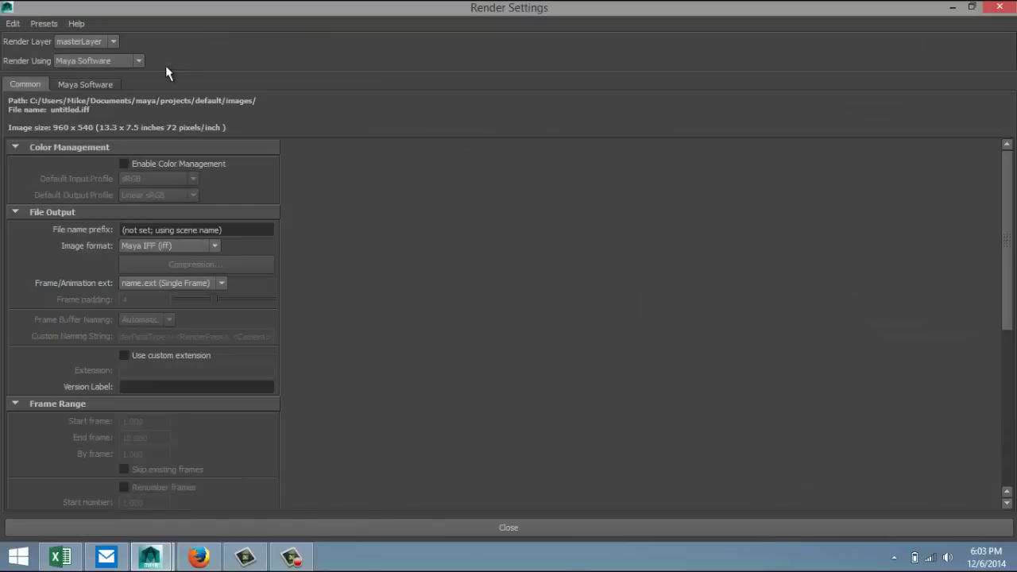
click(142, 60)
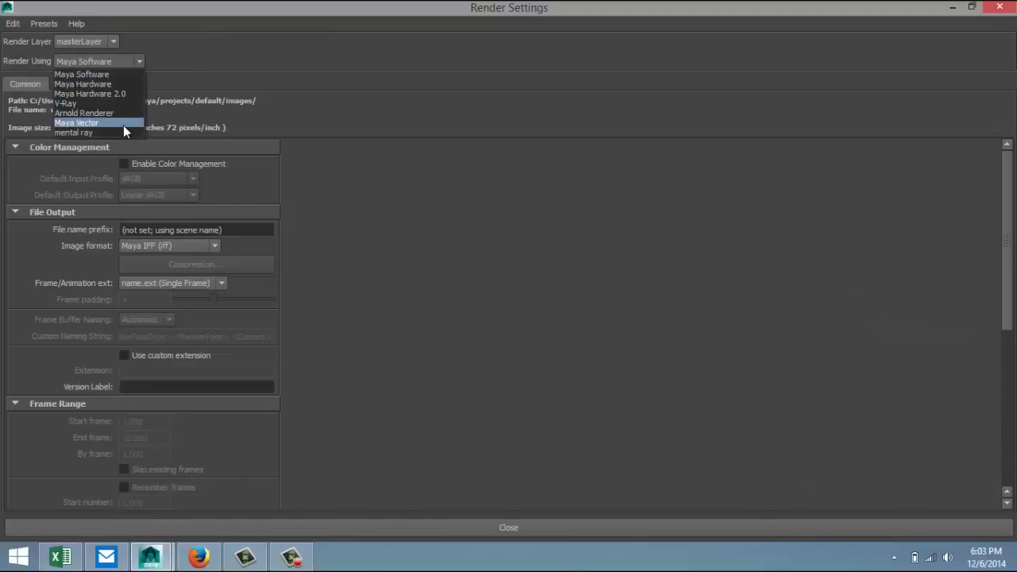
click(121, 132)
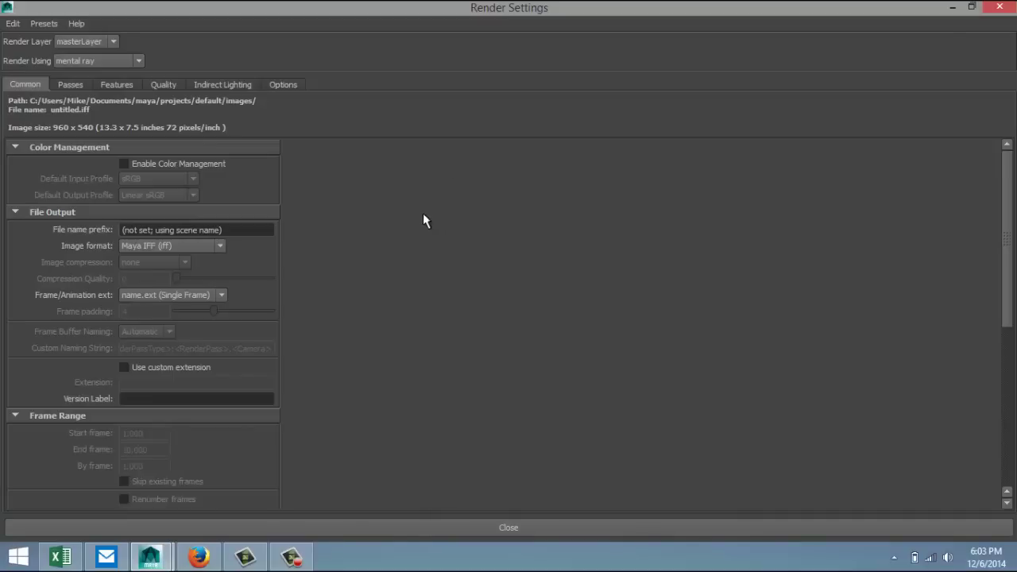
On the Features tab, enable contour rendering and draw contours around all poly faces
click(117, 86)
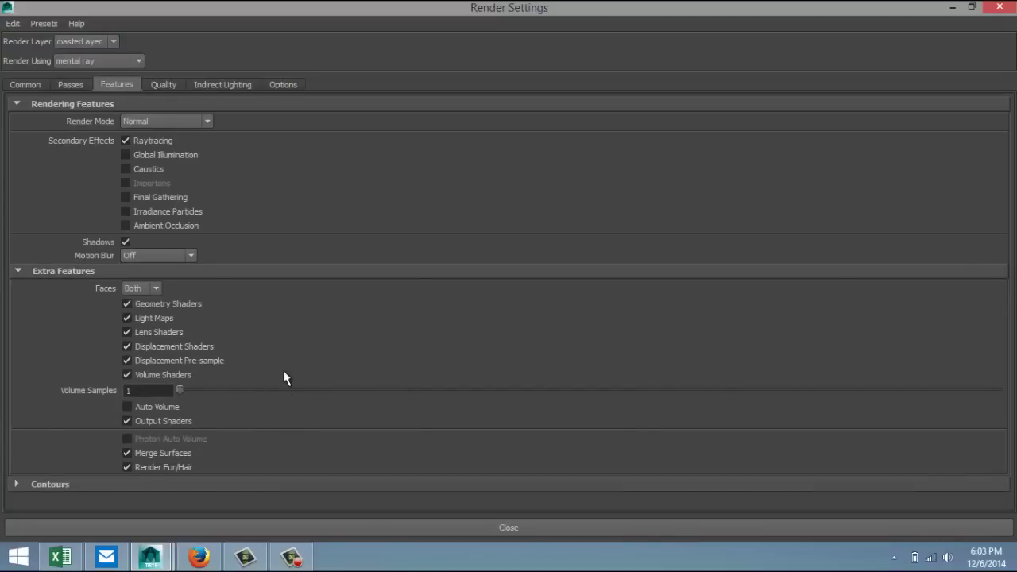
click(16, 486)
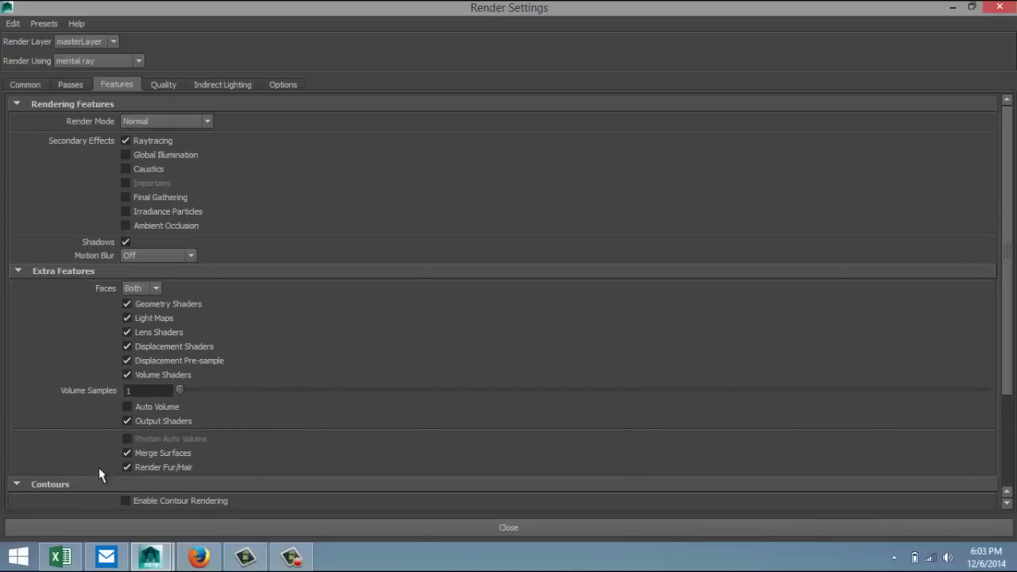
scroll(96, 469, down, 3)
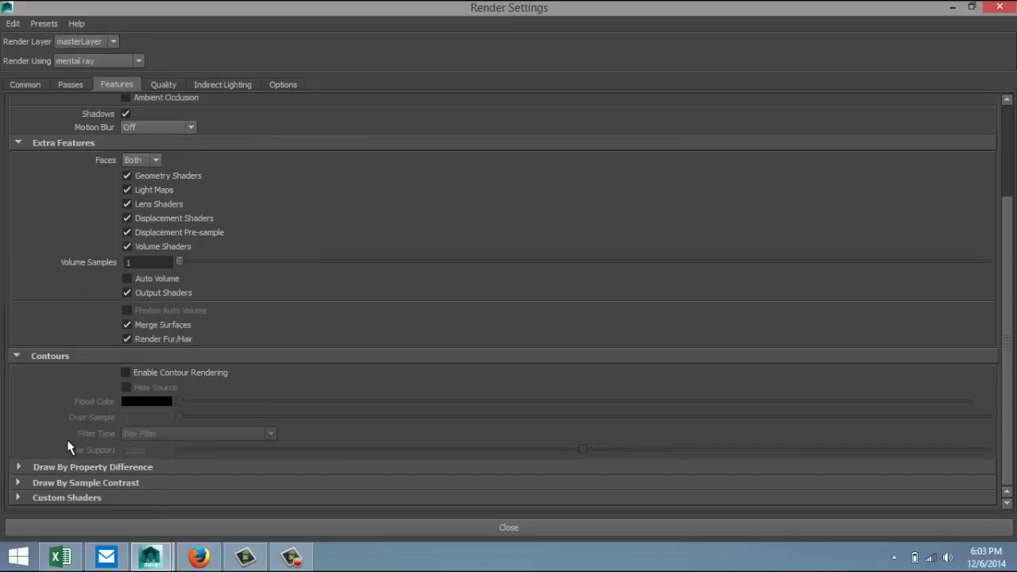
click(125, 372)
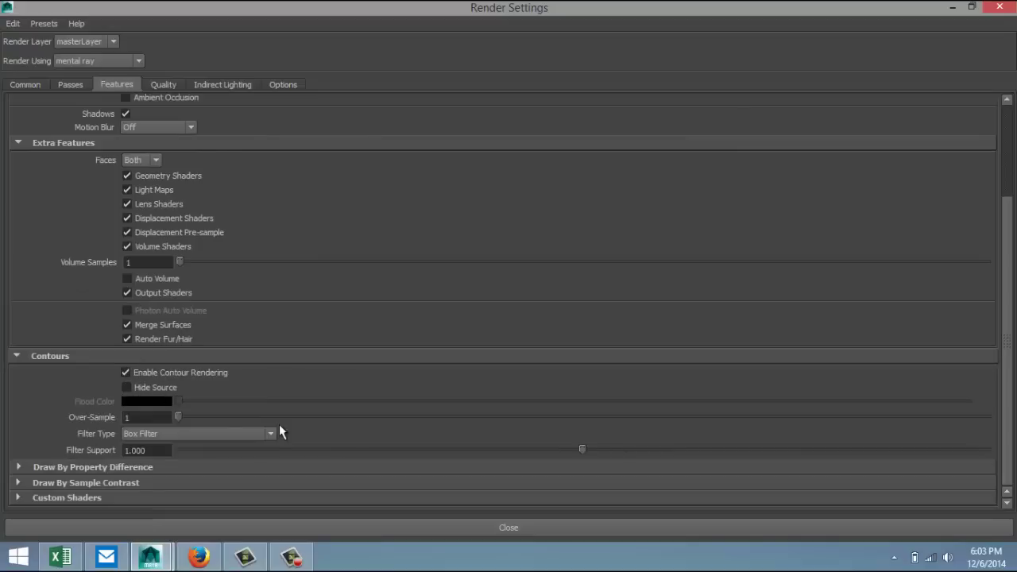
scroll(324, 360, up, 4)
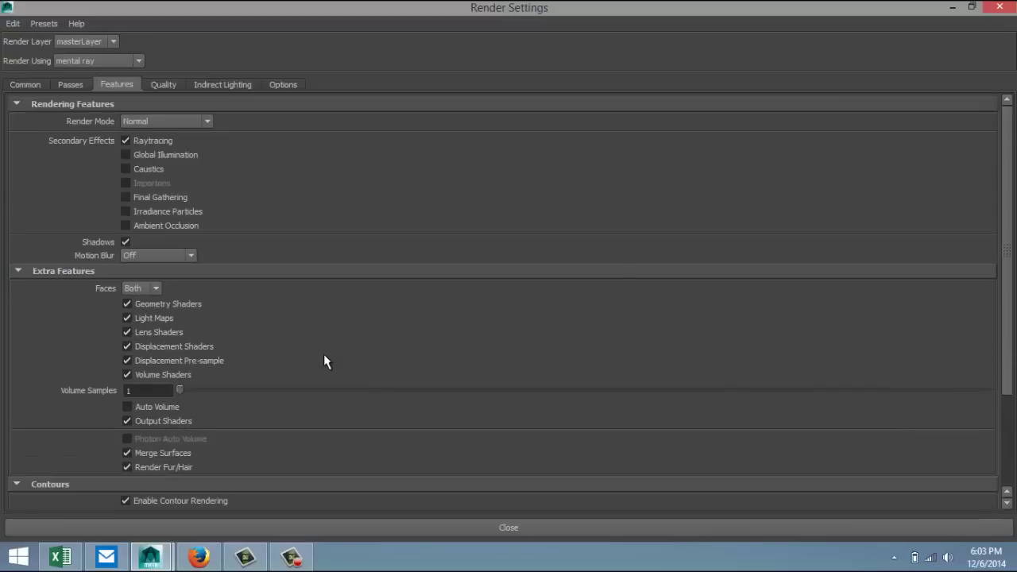
scroll(324, 360, down, 4)
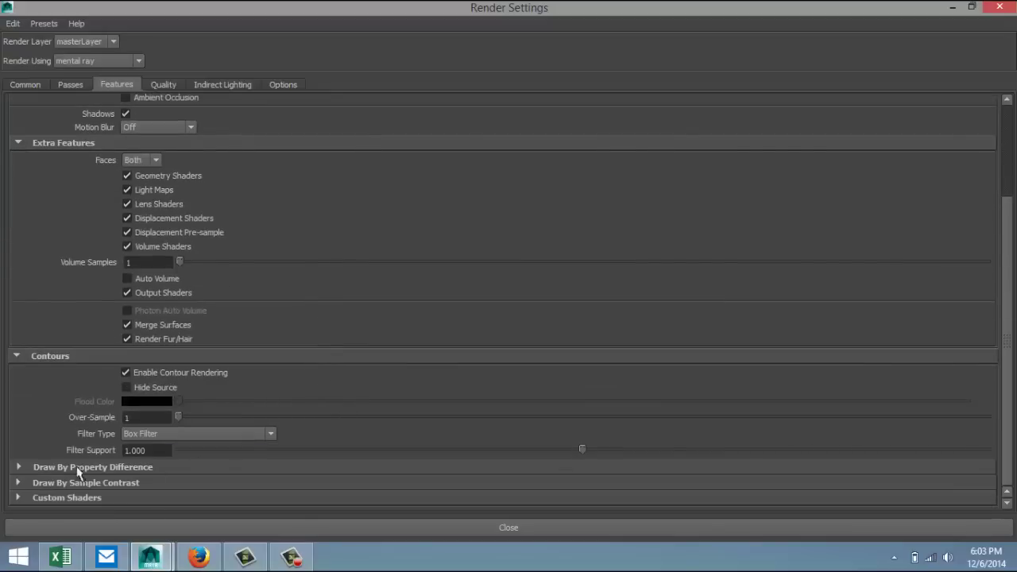
click(24, 461)
scroll(35, 449, down, 2)
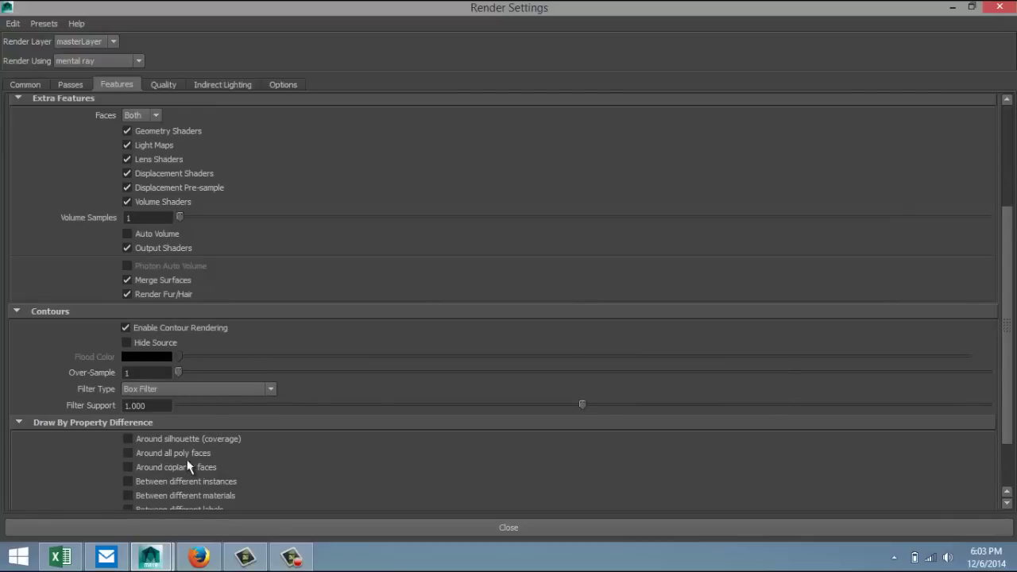
click(128, 453)
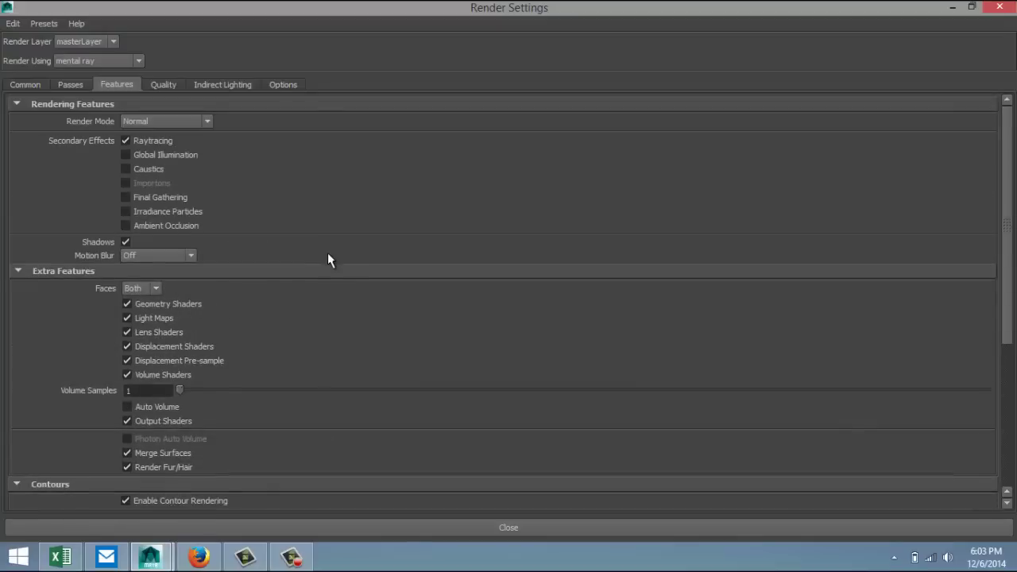
Switch the Quality tab's Sampling Mode to Legacy Sampling Mode, then minimize Render Settings
click(165, 86)
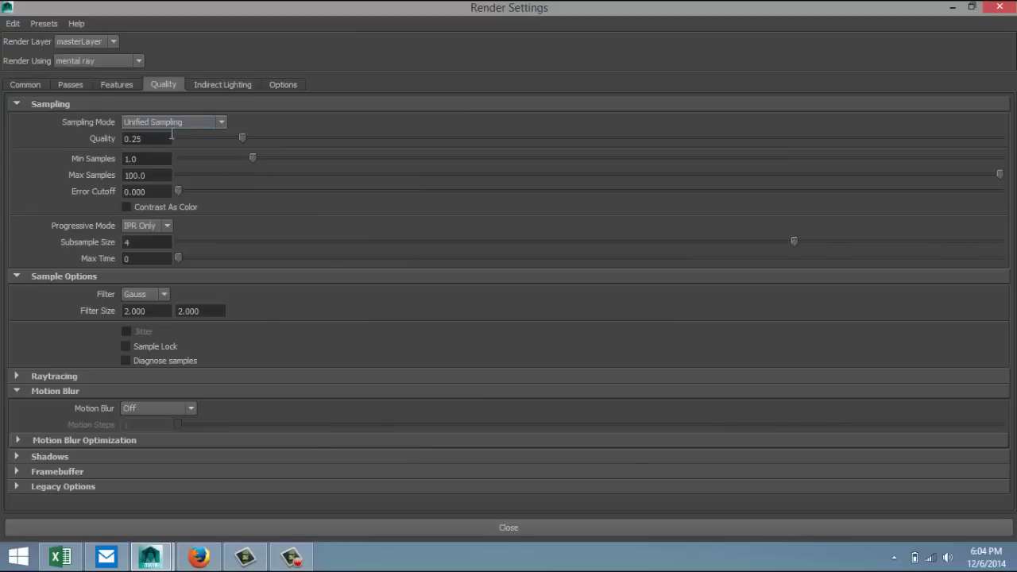
click(222, 124)
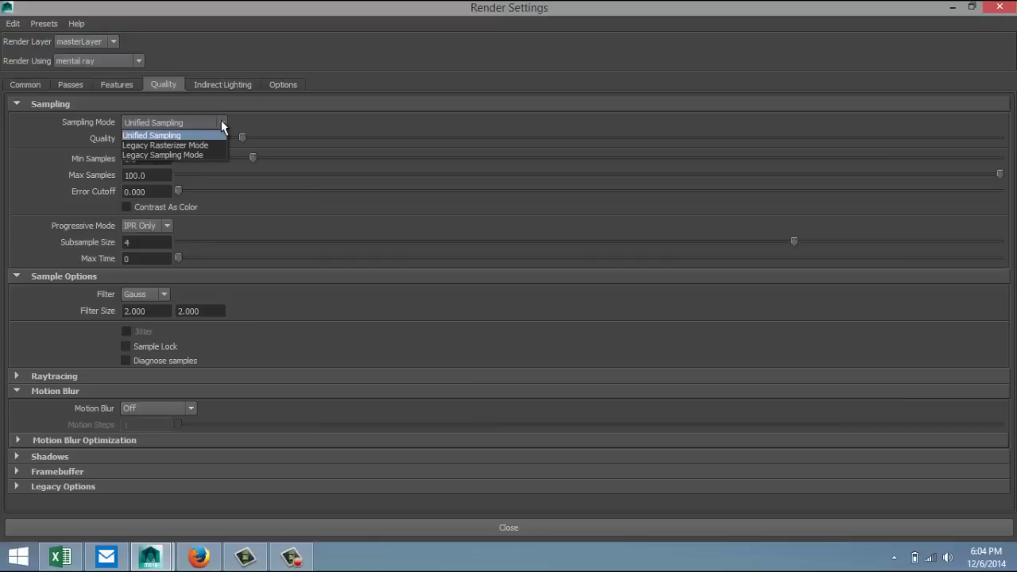
click(200, 155)
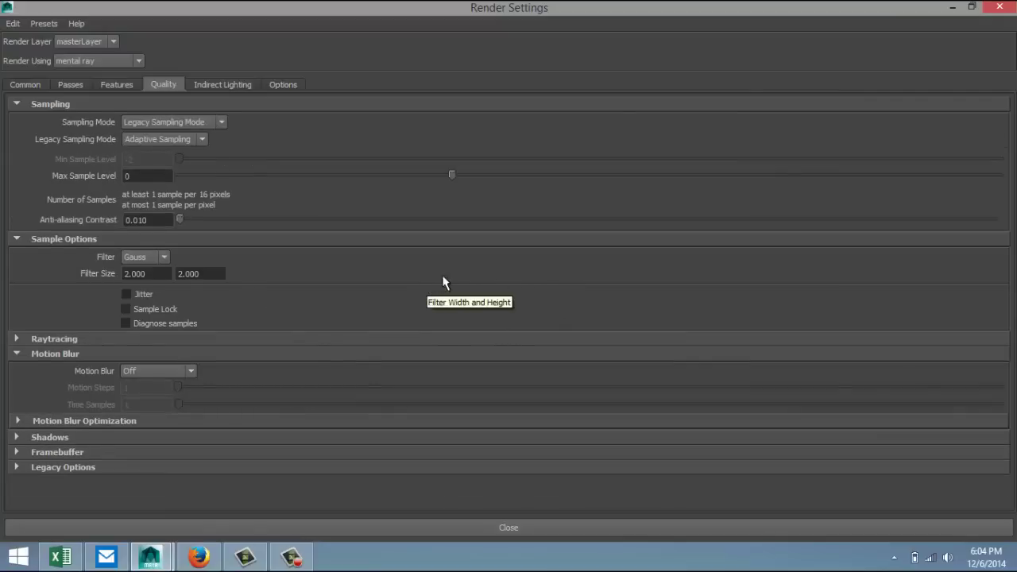
click(951, 9)
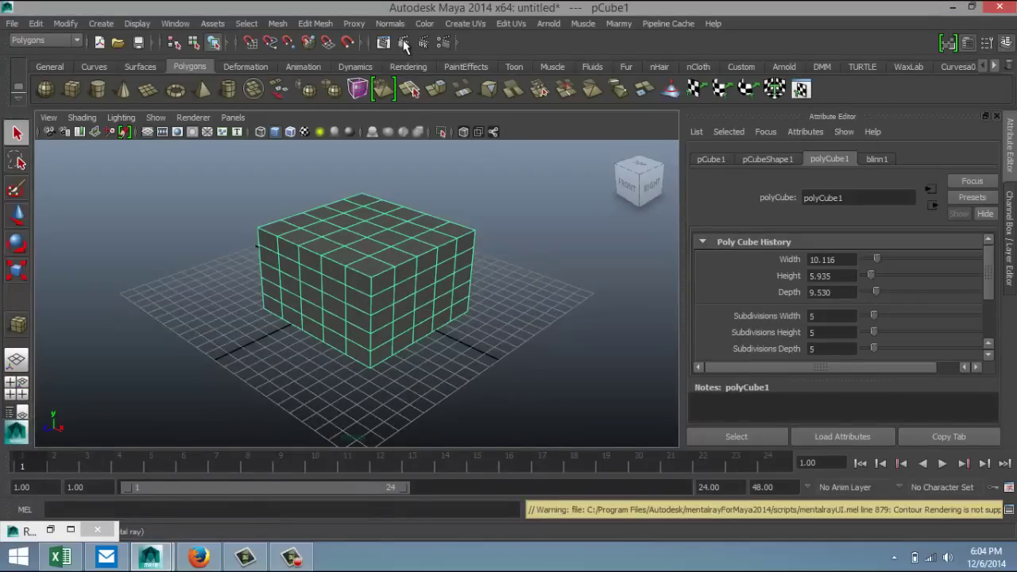
Render the current frame of the contoured cube in Render View with mental ray
click(403, 44)
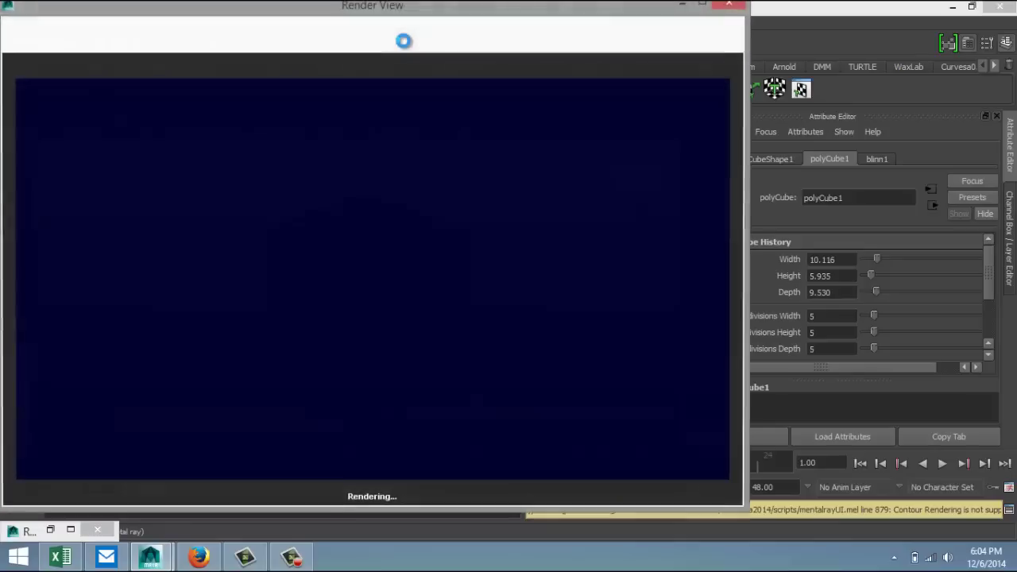